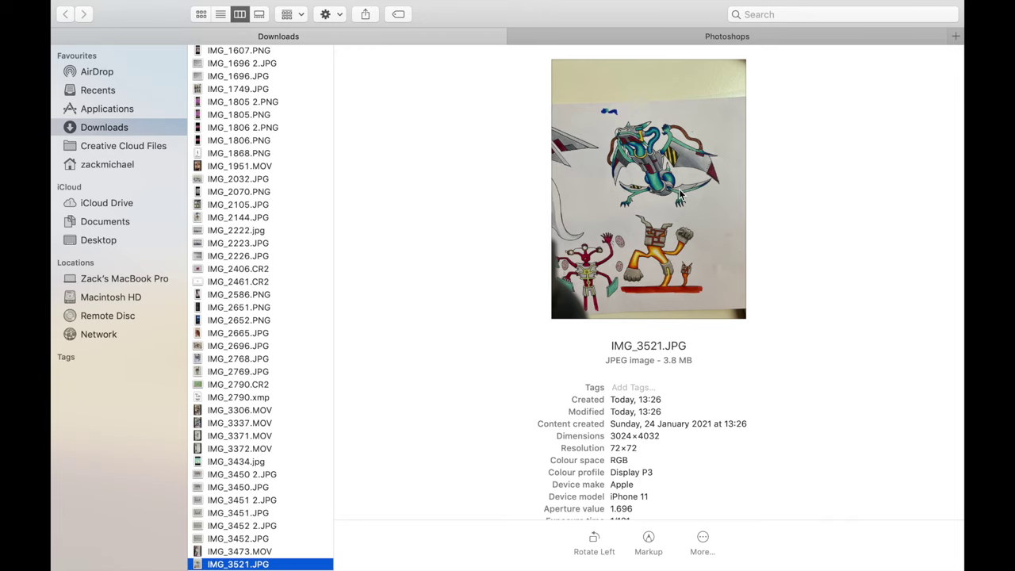
Put the Downloads window in front of the Tek Dragon card and drag IMG_3521.JPG into it
mouse_move(468, 6)
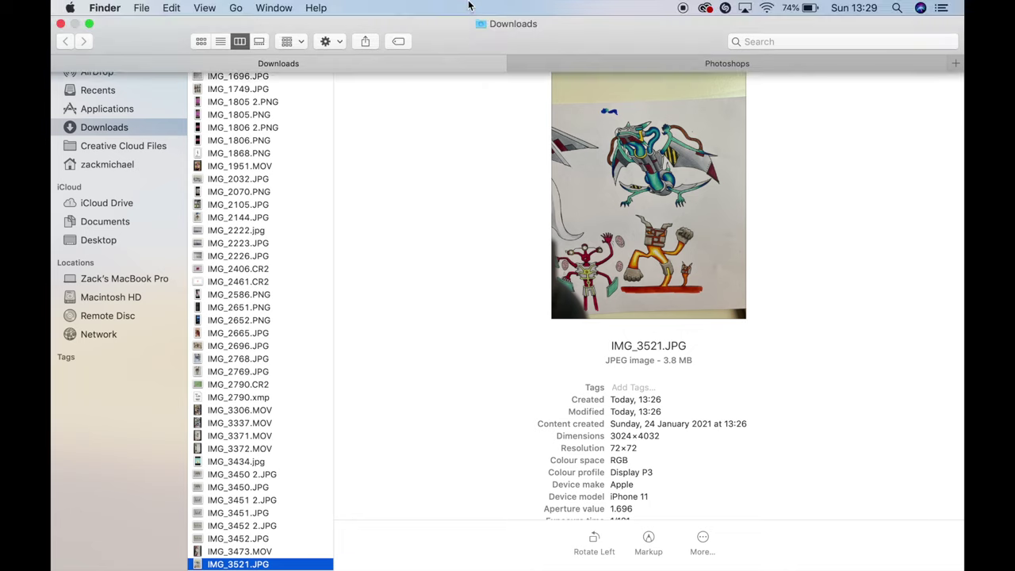
left_click(88, 24)
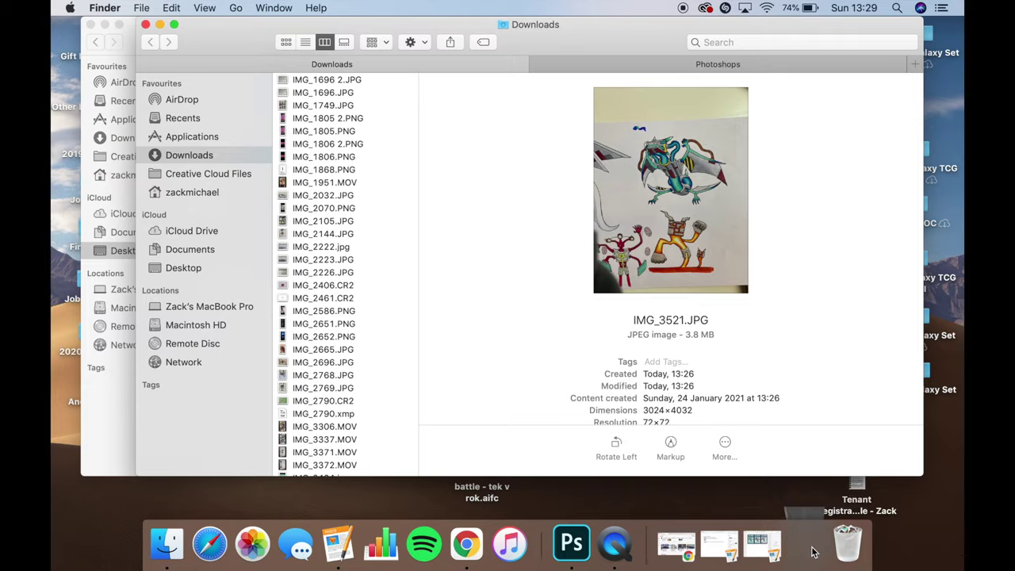
left_click(808, 545)
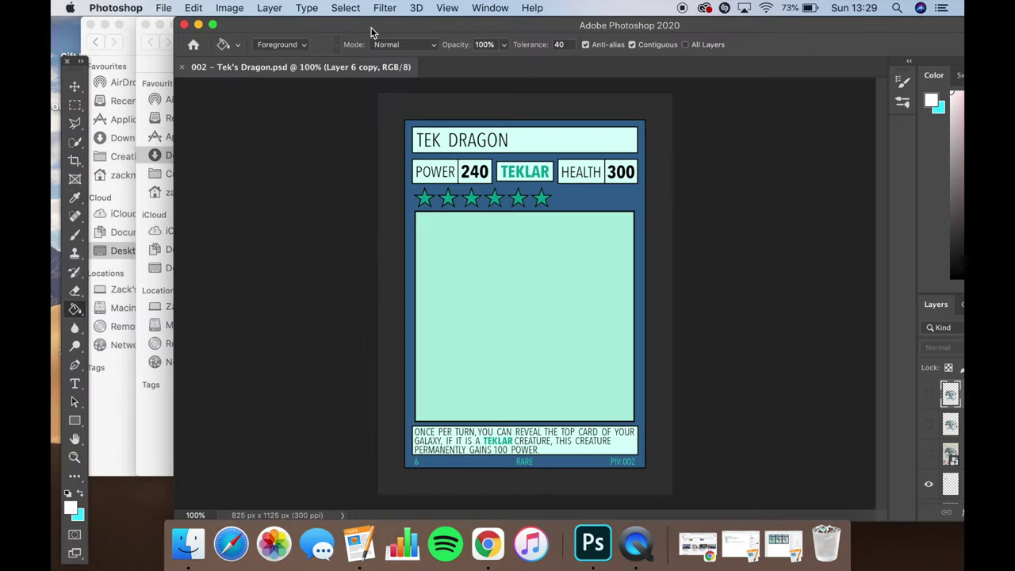
left_click(158, 35)
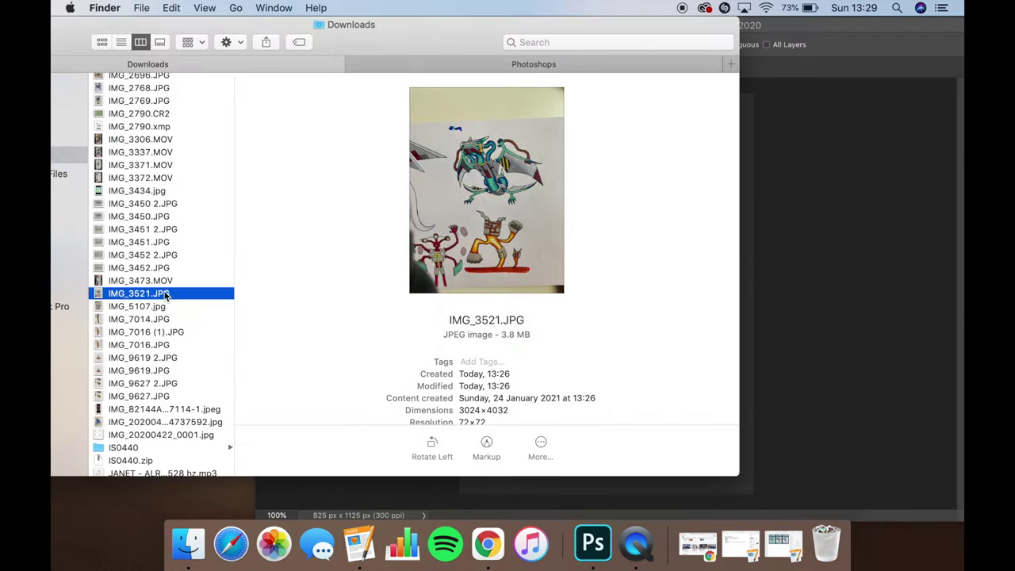
left_click_drag(163, 294, 675, 270)
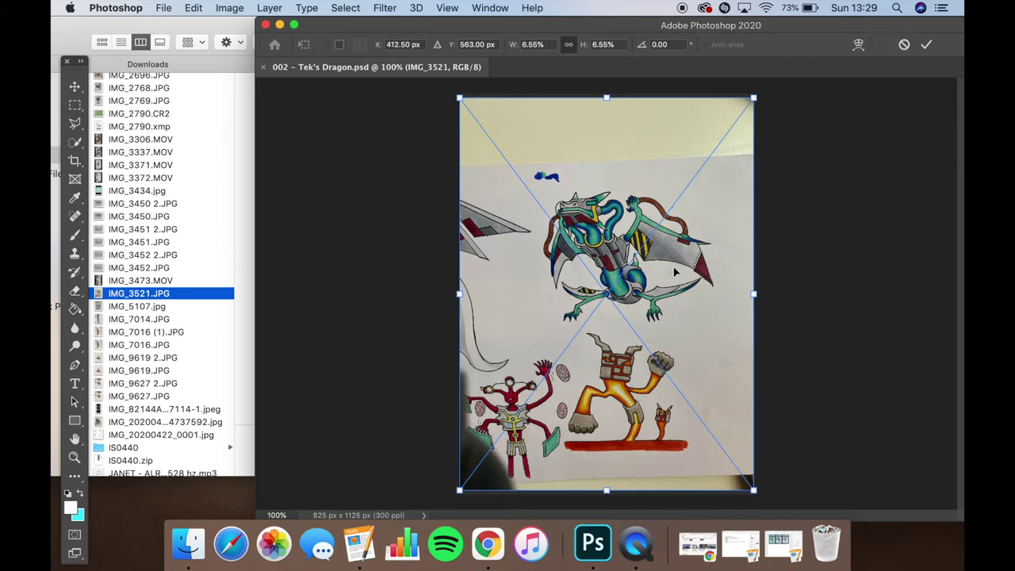
Commit the placed dragon photo, select the Paint Bucket tool, and switch to Pixlr in Chrome
key("Return")
key("g")
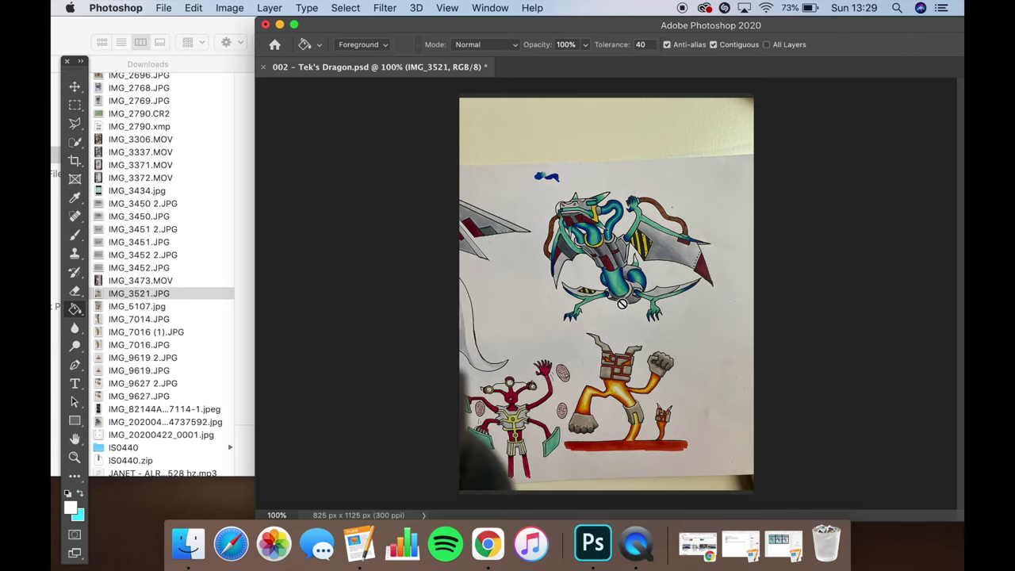
left_click(498, 544)
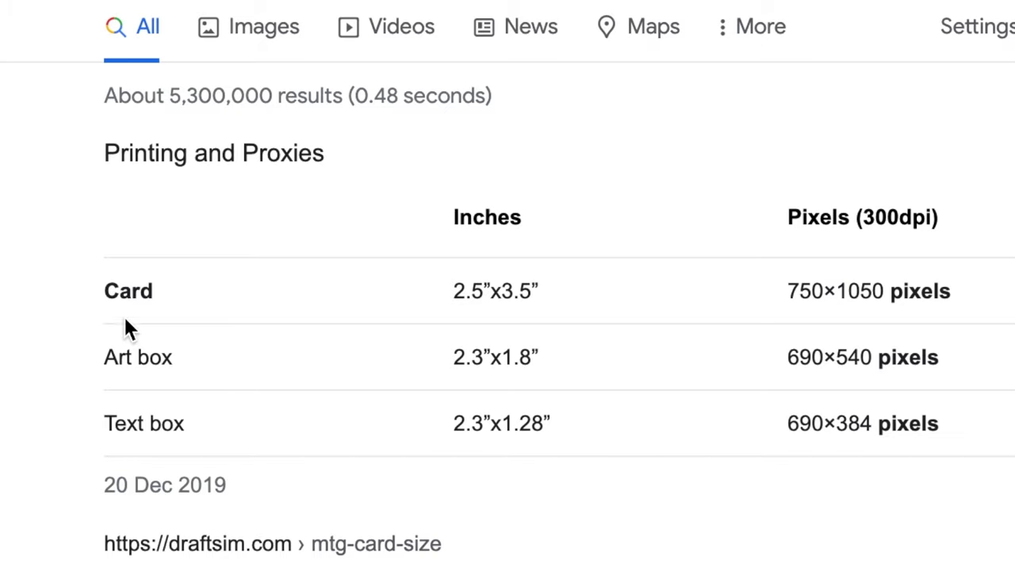
Highlight the 2.5"x3.5" card size and its 750×1050 pixel equivalent at 300dpi
left_click_drag(94, 292, 567, 297)
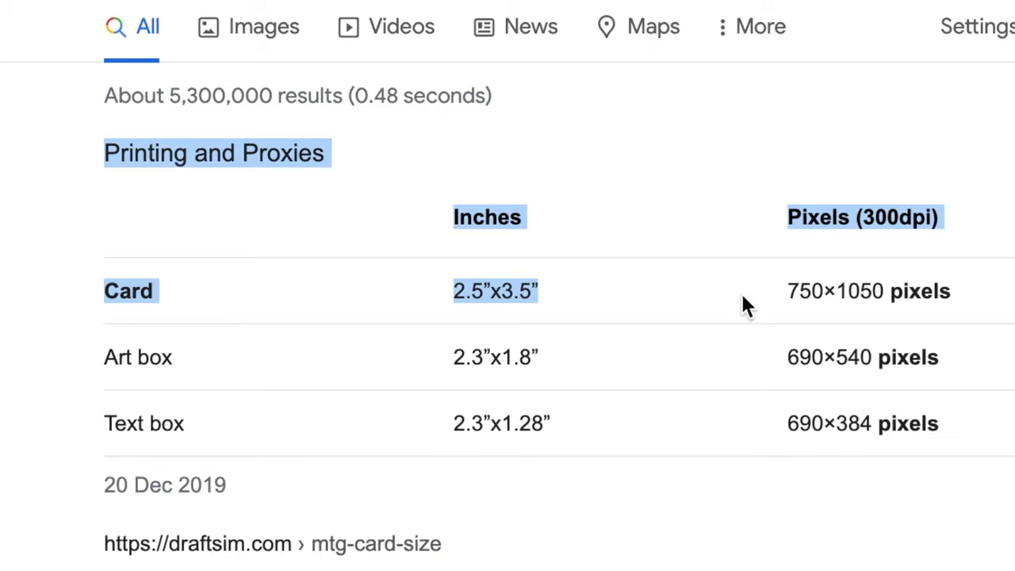
left_click_drag(785, 292, 902, 293)
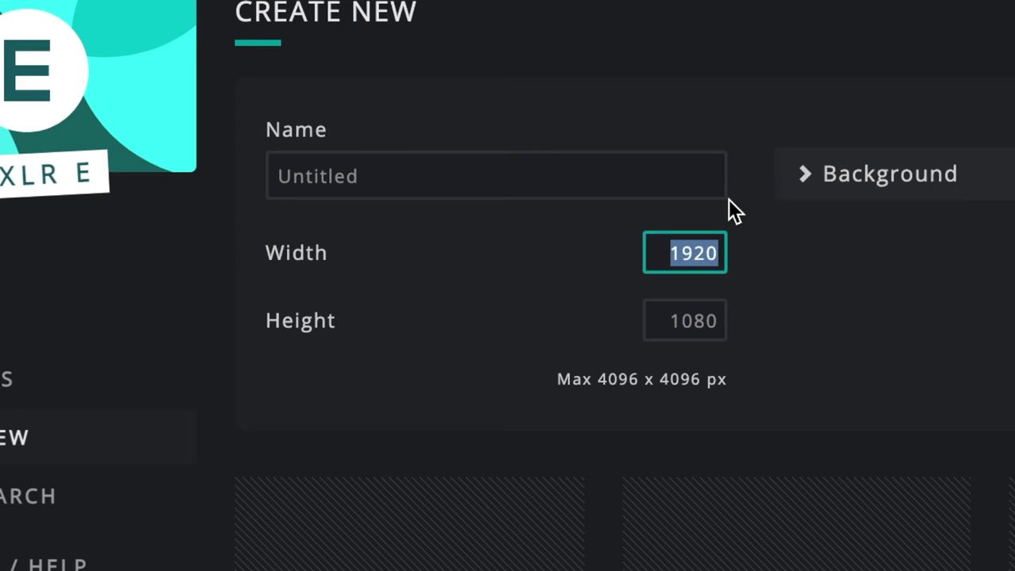
Create a new Pixlr canvas 750 pixels wide by 1050 pixels high
type("750")
key("Tab")
type("1050")
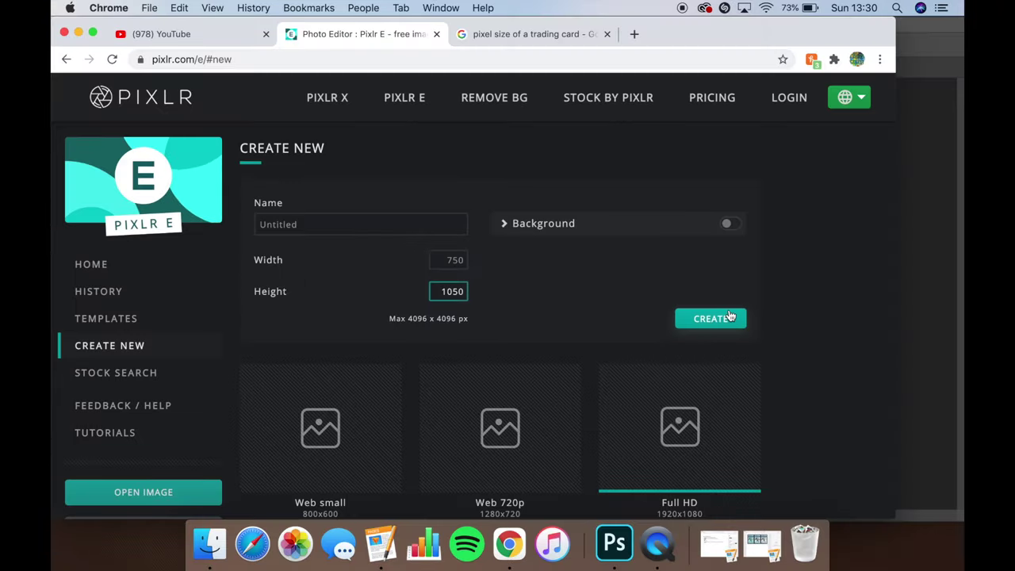
left_click(723, 317)
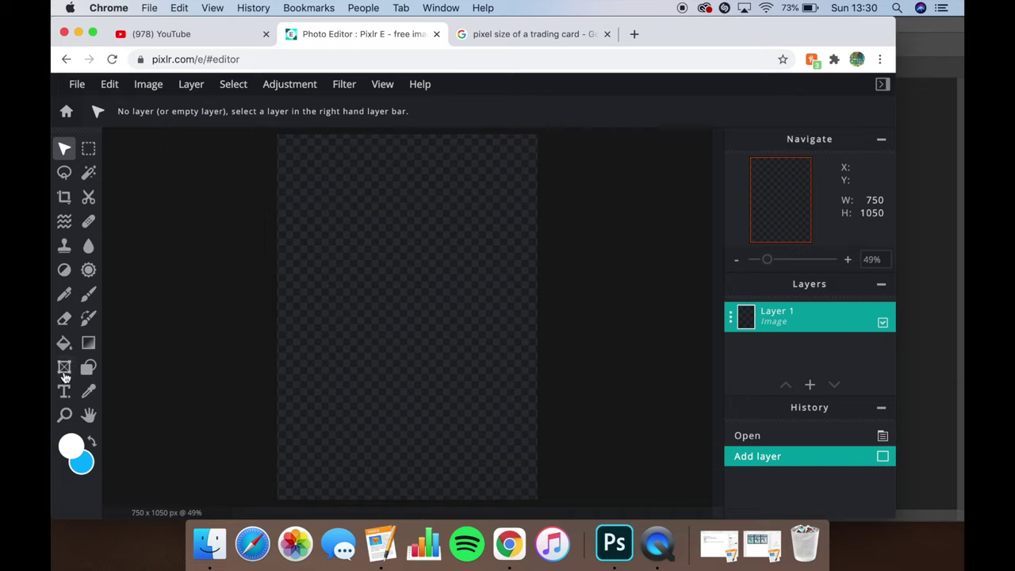
Fill the new canvas with white using the Paint Bucket and close the advertising banner
left_click(64, 342)
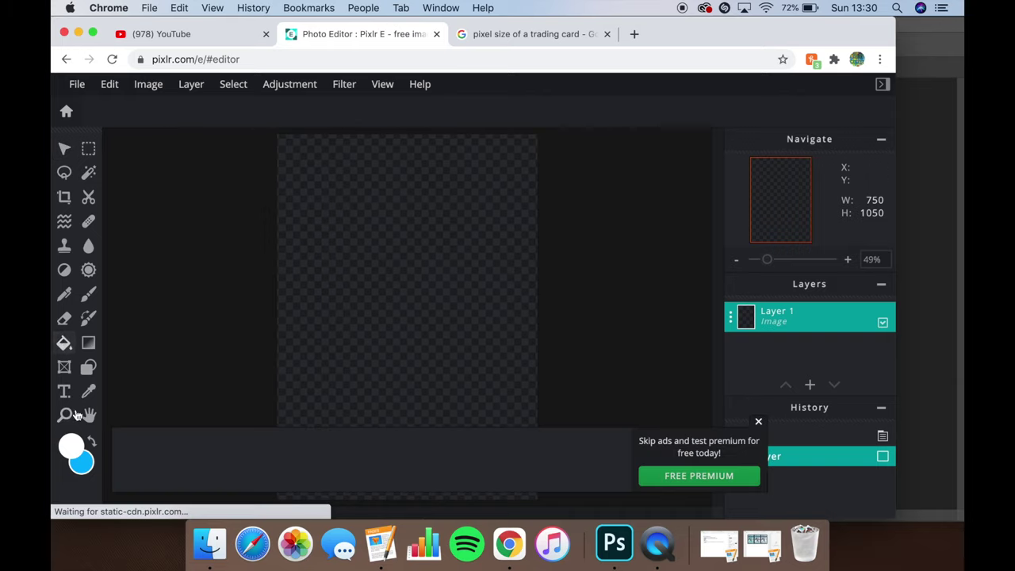
left_click(406, 314)
scroll(500, 301, "down", 5)
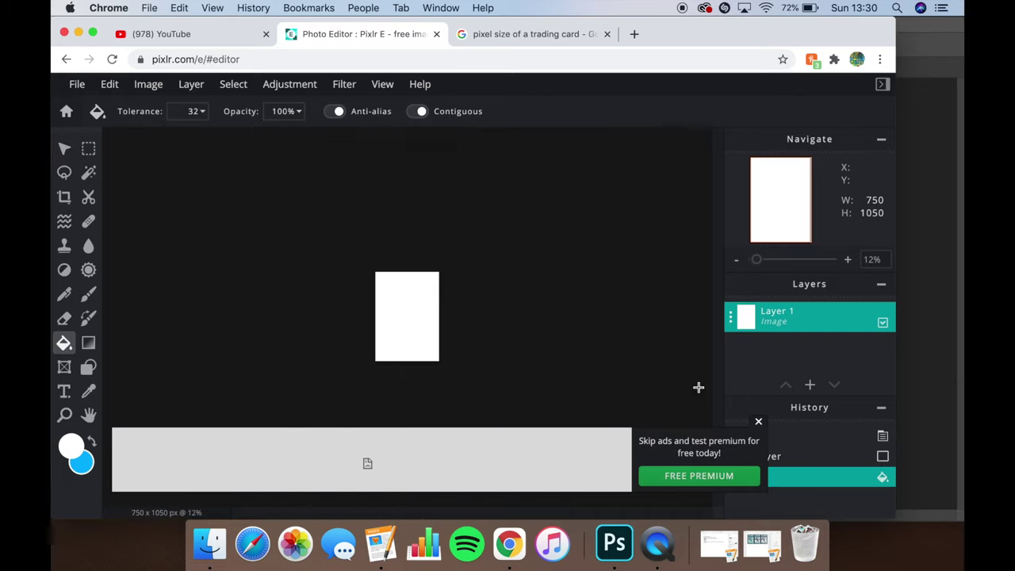
left_click(758, 421)
scroll(425, 347, "down", 1)
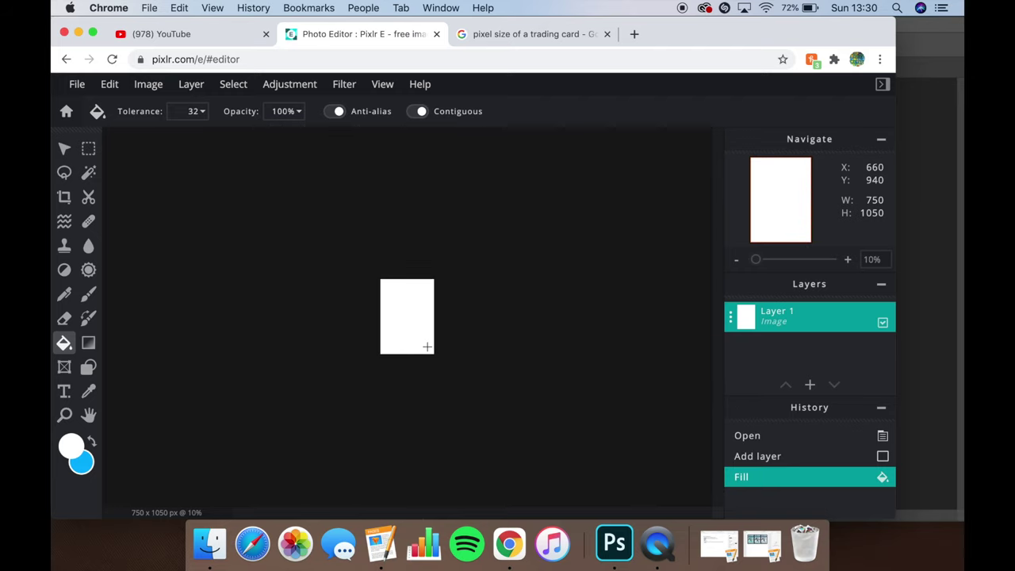
scroll(426, 347, "up", 3)
Copy the dragon onto its own layer, delete the IMG_3521 layer, and move the dragon into the art box
left_click(942, 176)
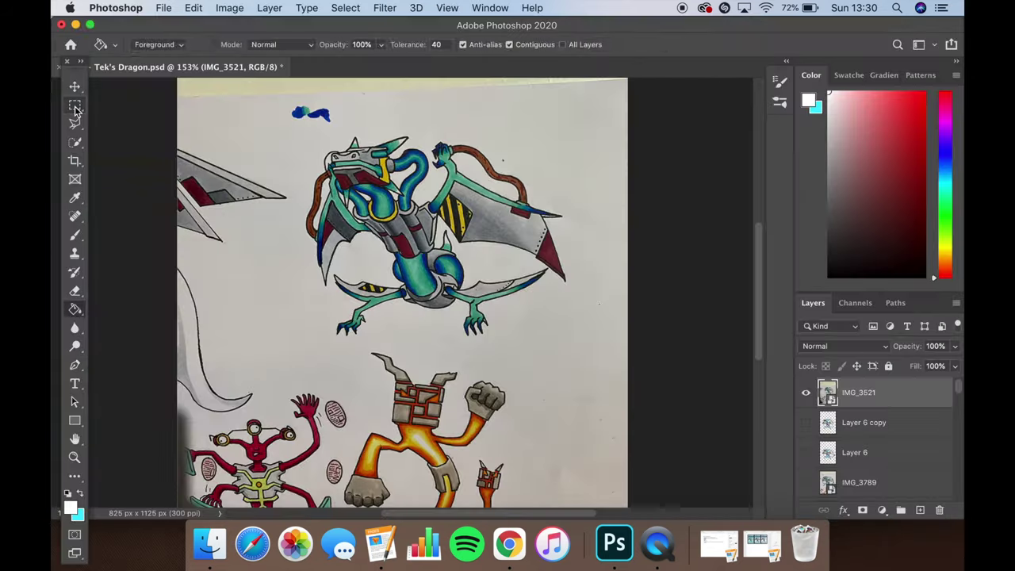
left_click_drag(298, 129, 584, 349)
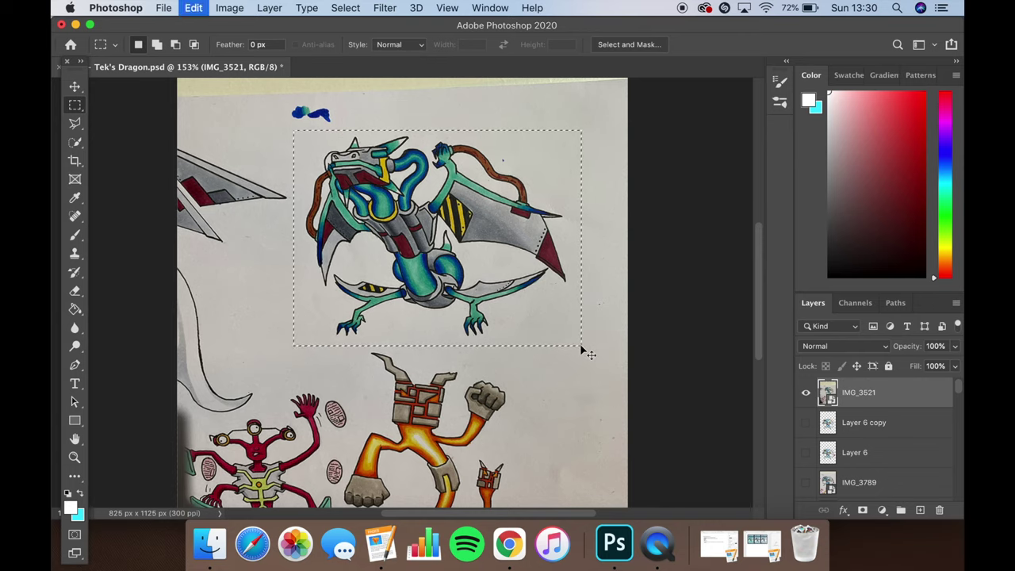
key("super+j")
left_click(922, 431)
key("BackSpace")
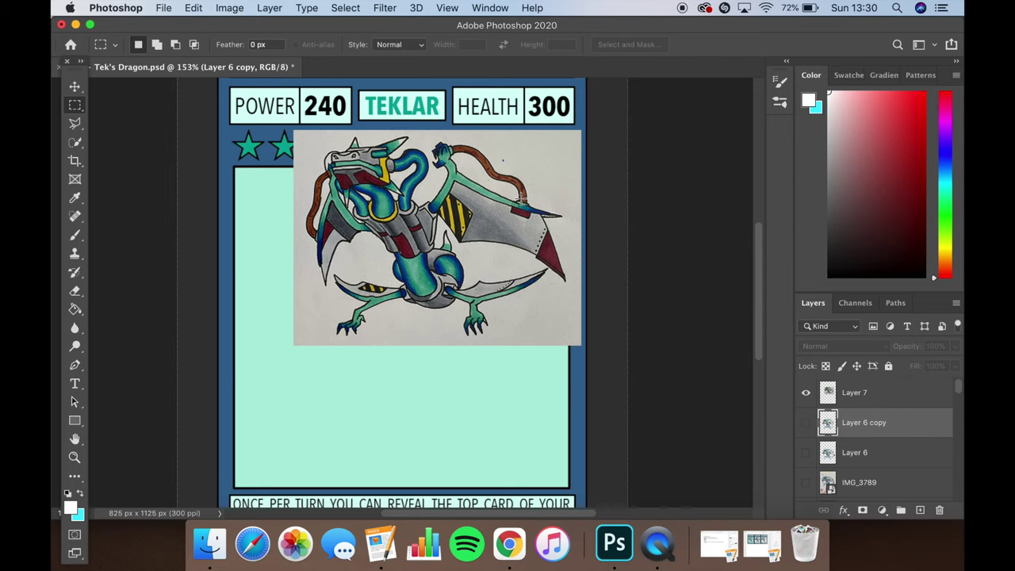
key("v")
left_click_drag(489, 220, 459, 311)
Delete the photo background around the dragon with the Magic Wand, then brighten it with Curves
key("w")
left_click(322, 254)
key("BackSpace")
left_click(445, 360)
key("BackSpace")
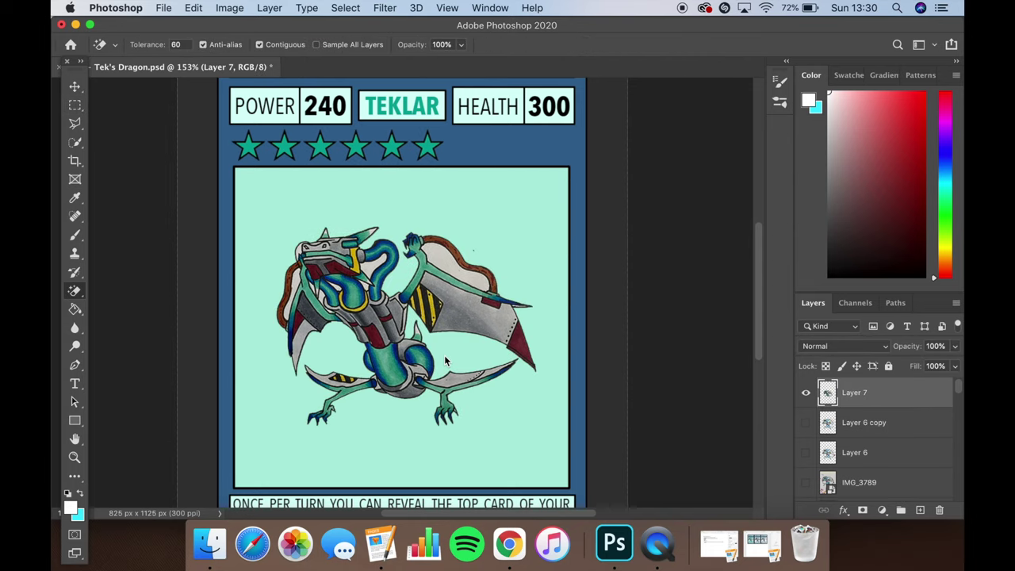
left_click(448, 256)
key("BackSpace")
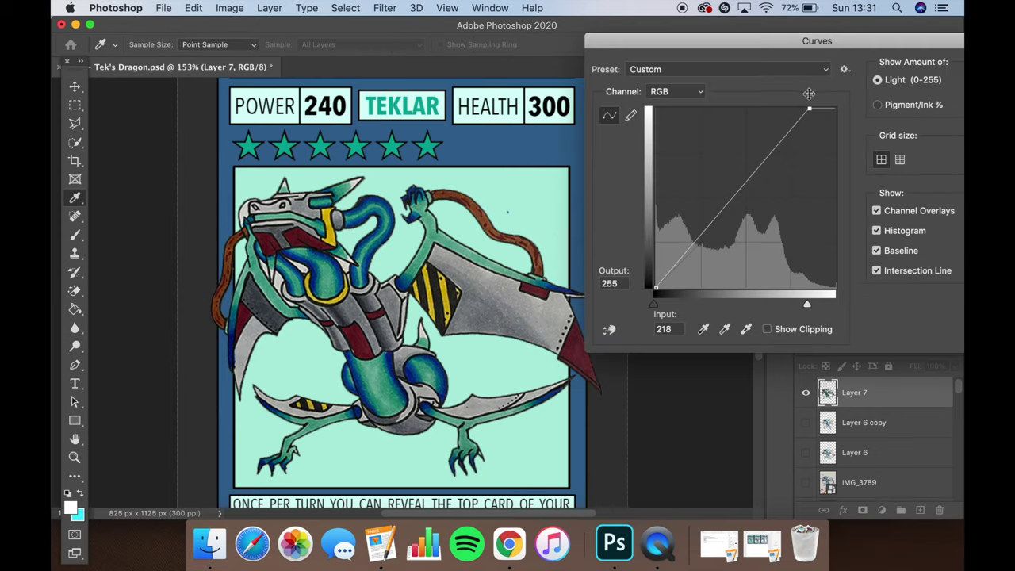
left_click_drag(808, 94, 802, 91)
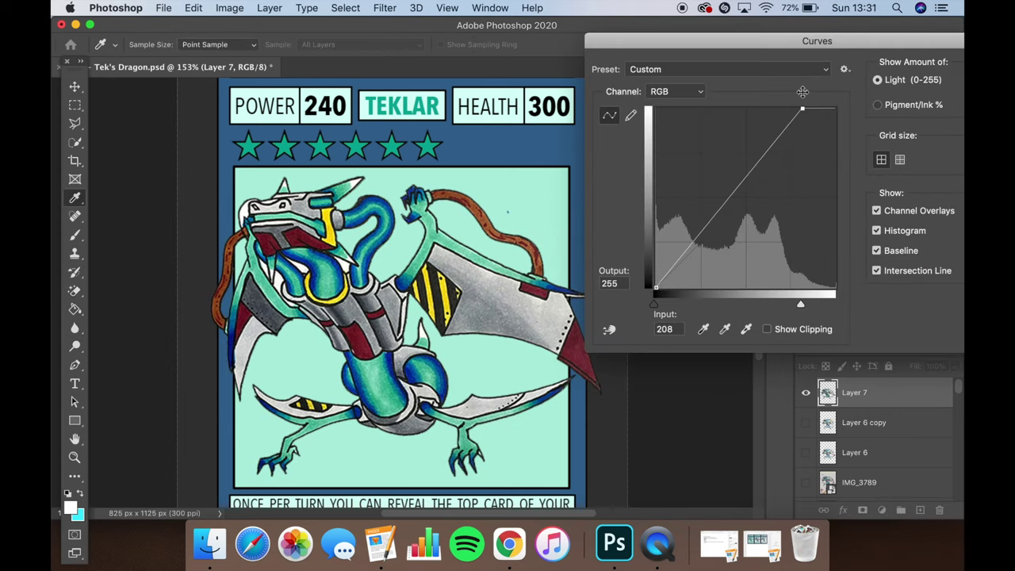
left_click_drag(697, 245, 691, 238)
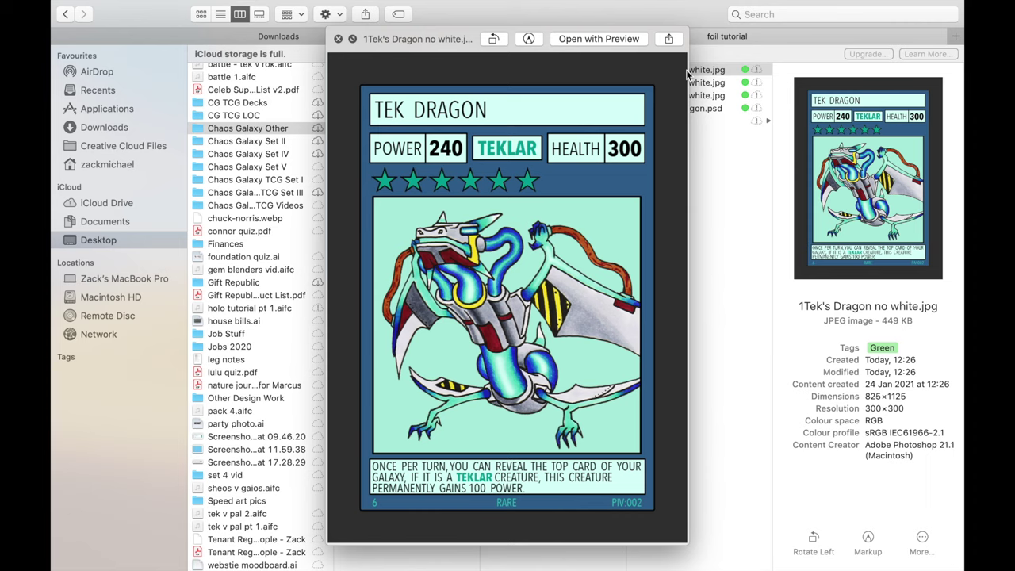
Preview the some-white and extra-white card versions in Quick Look, then close it and hide Photoshop
key("Down")
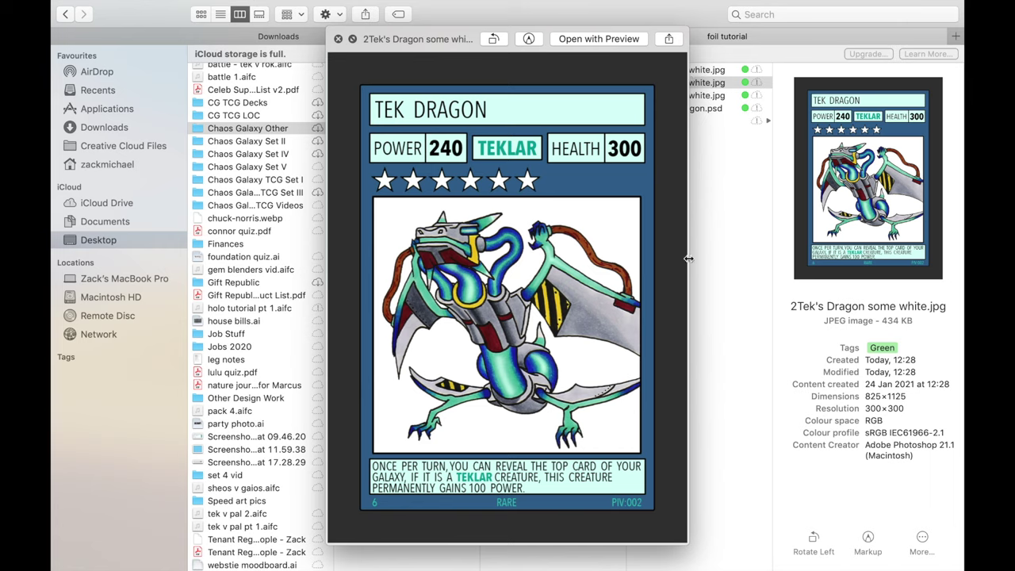
key("Down")
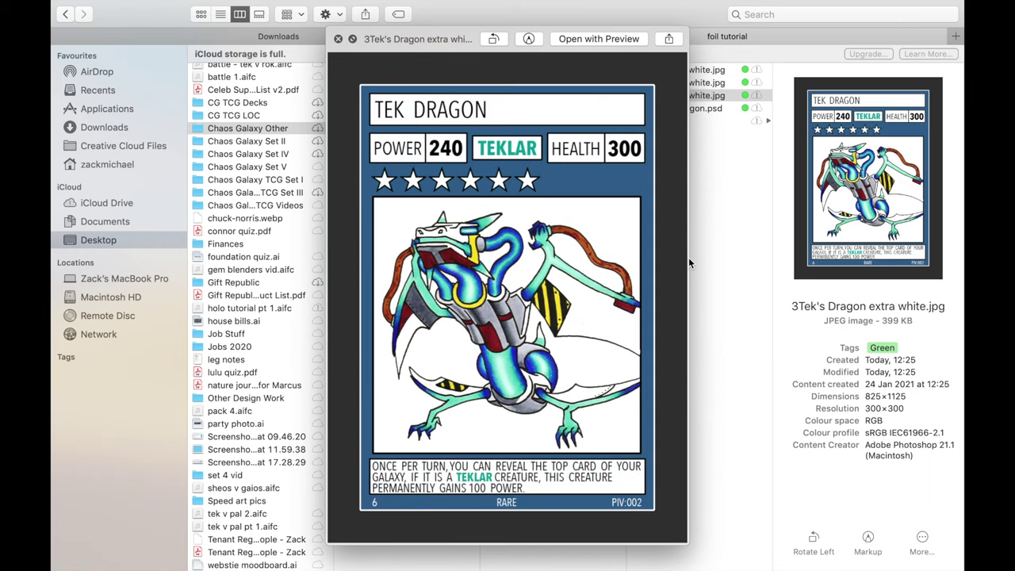
left_click(337, 40)
key("space")
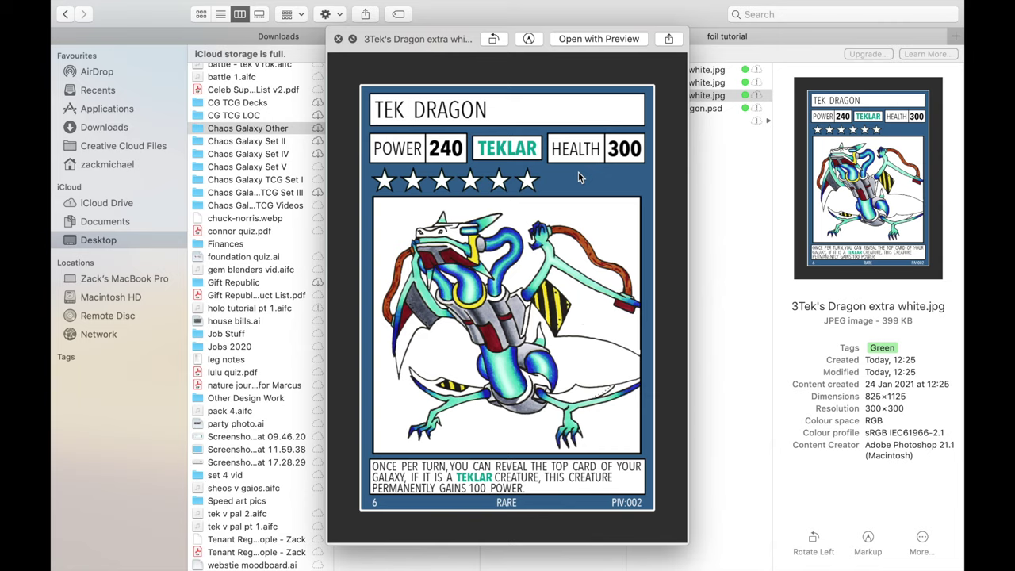
left_click(337, 38)
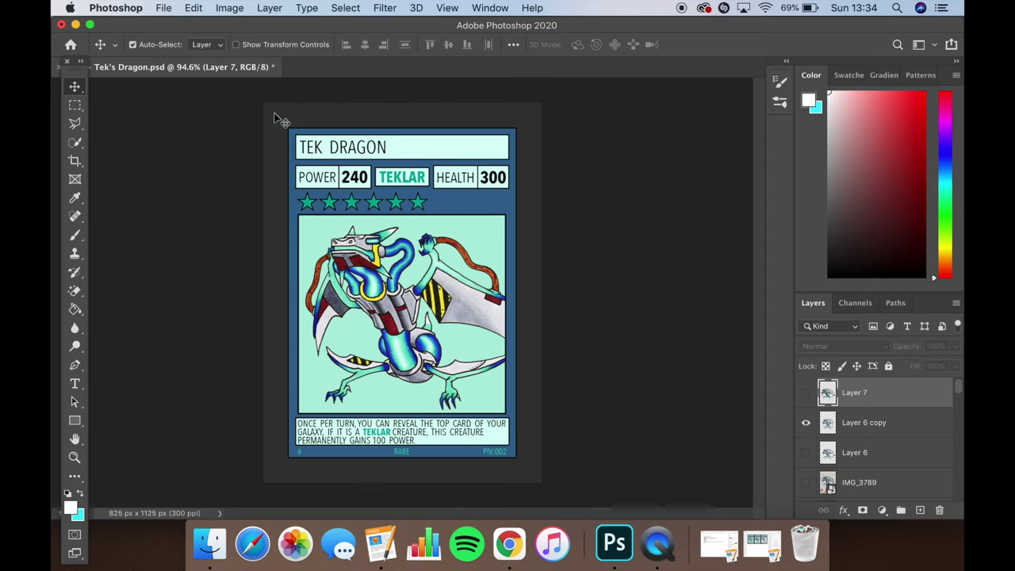
left_click(75, 25)
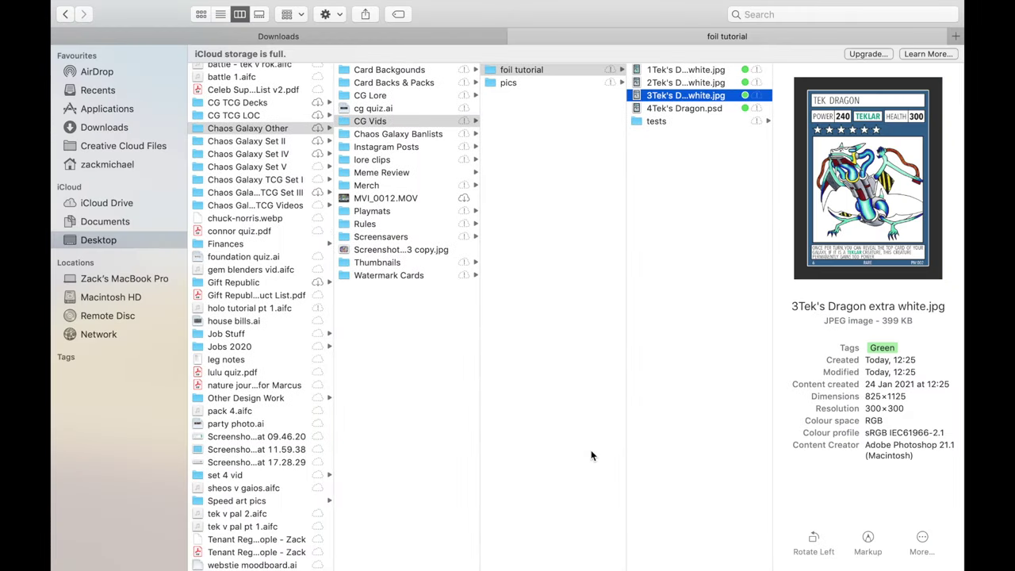
mouse_move(401, 564)
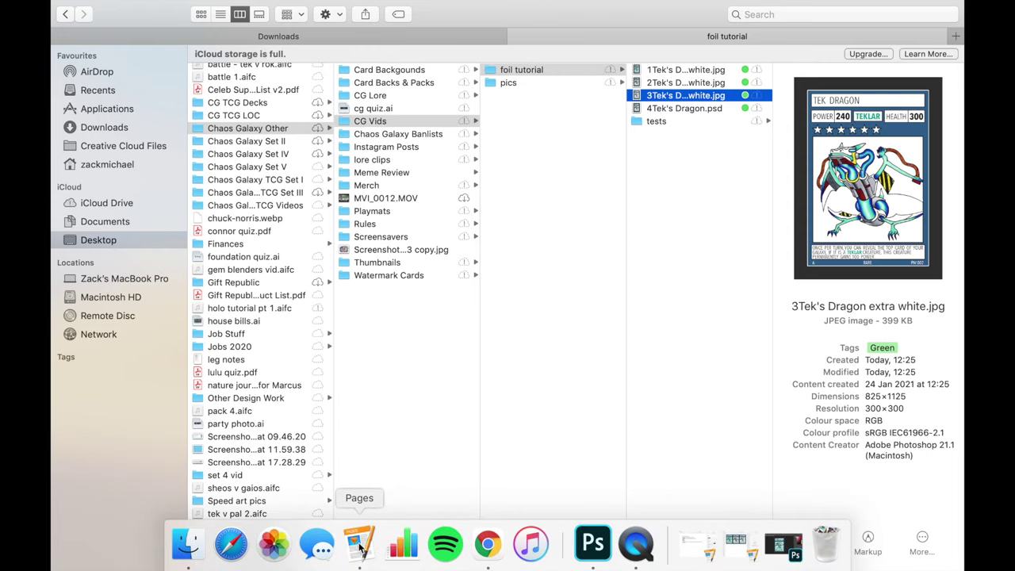
Add 3Tek's Dragon extra white.jpg to the Pages document and crop its mask to the card edges
left_click(370, 547)
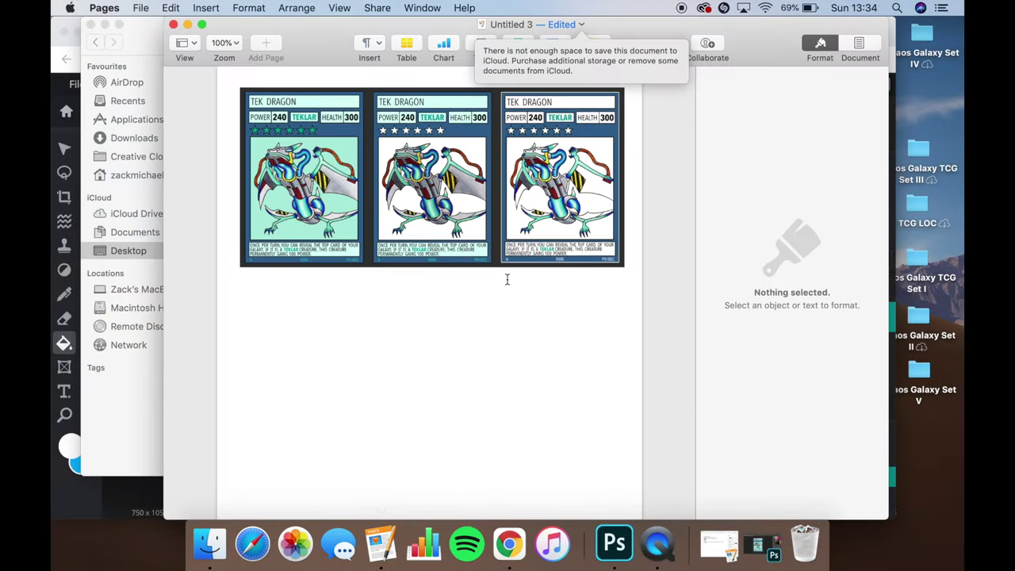
left_click_drag(359, 107, 634, 270)
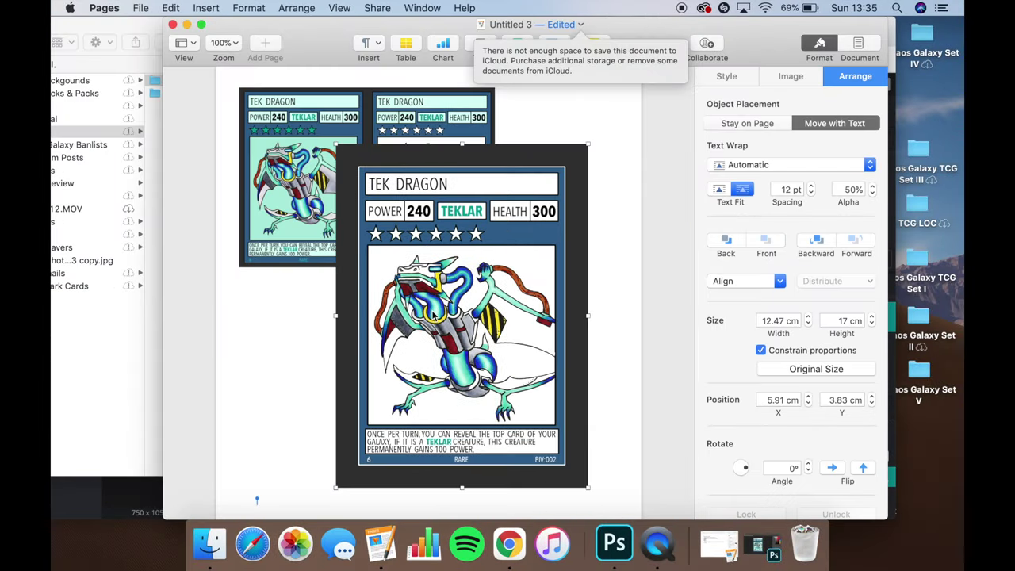
double_click(433, 315)
left_click_drag(336, 145, 348, 157)
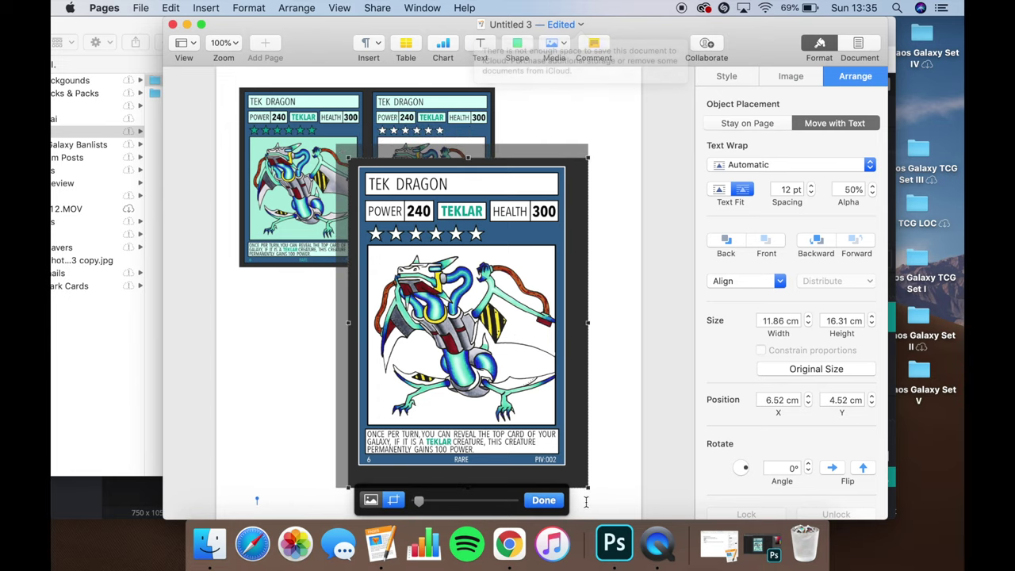
left_click_drag(588, 490, 577, 476)
key("Return")
Move the extra-white card to the top right, resize it to match the others, and go full screen
left_click(610, 414)
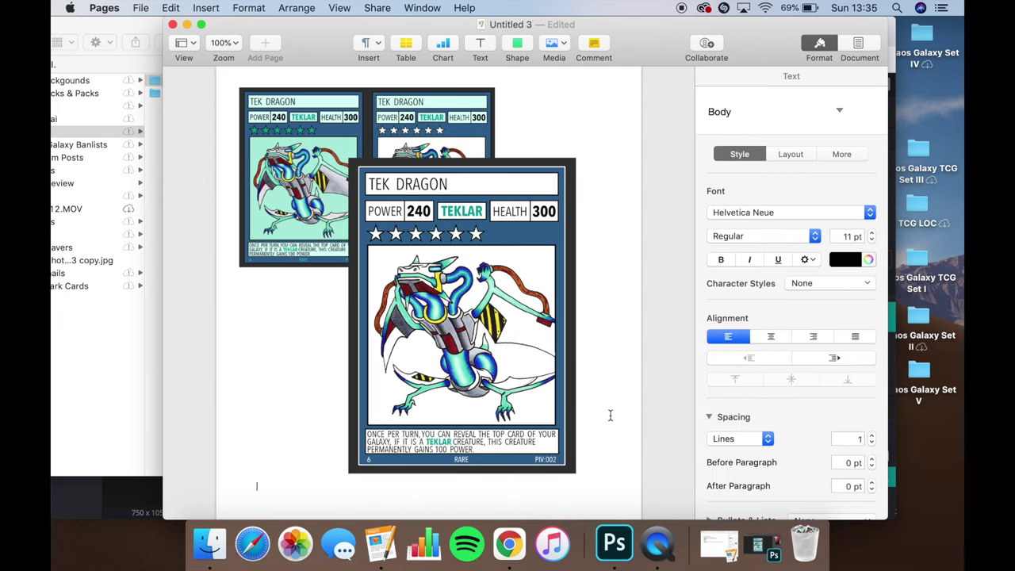
left_click(543, 354)
left_click_drag(507, 295, 651, 226)
scroll(631, 227, "down", 3)
scroll(632, 227, "down", 2)
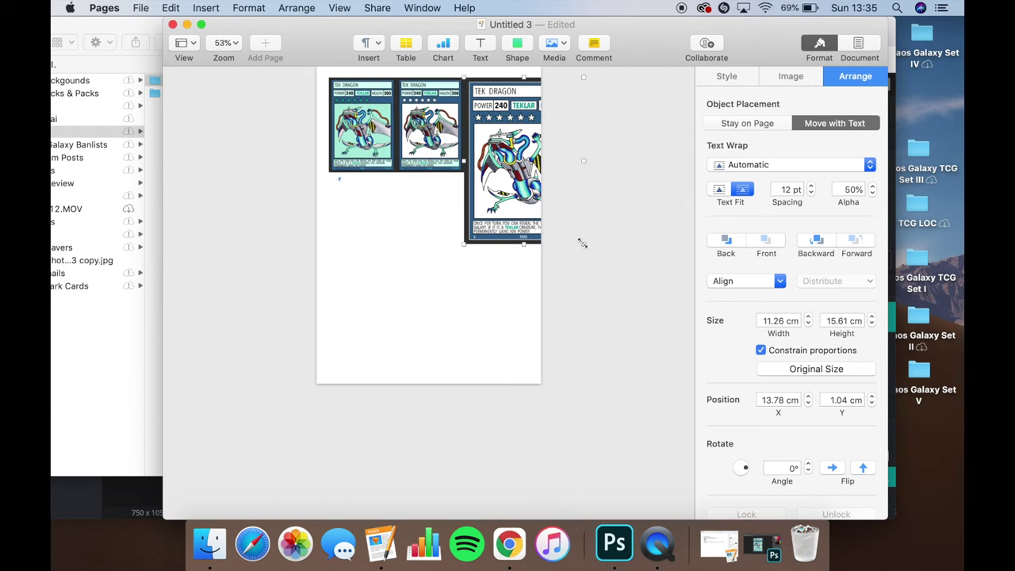
left_click_drag(542, 242, 536, 170)
left_click(500, 190)
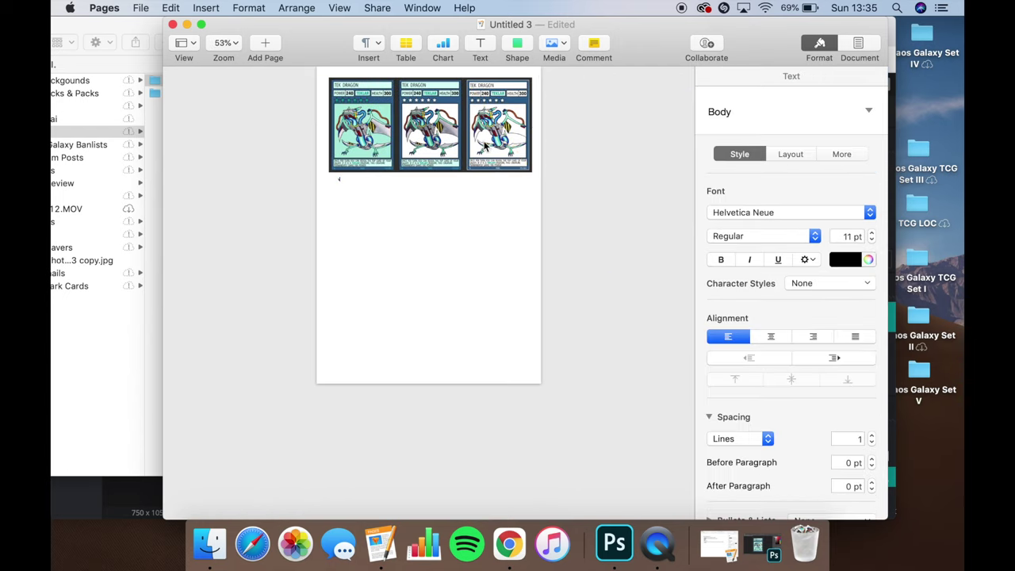
scroll(501, 190, "up", 5)
key("ctrl+super+f")
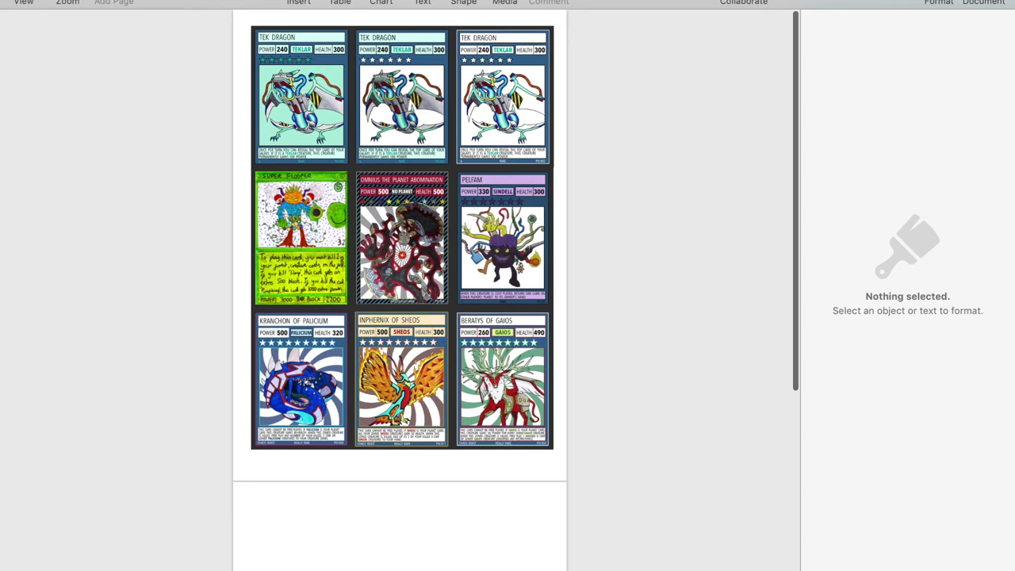
Print only page 1 on the Canon iP8700 with the Fine Printing on Plain Paper preset
left_click(106, 0)
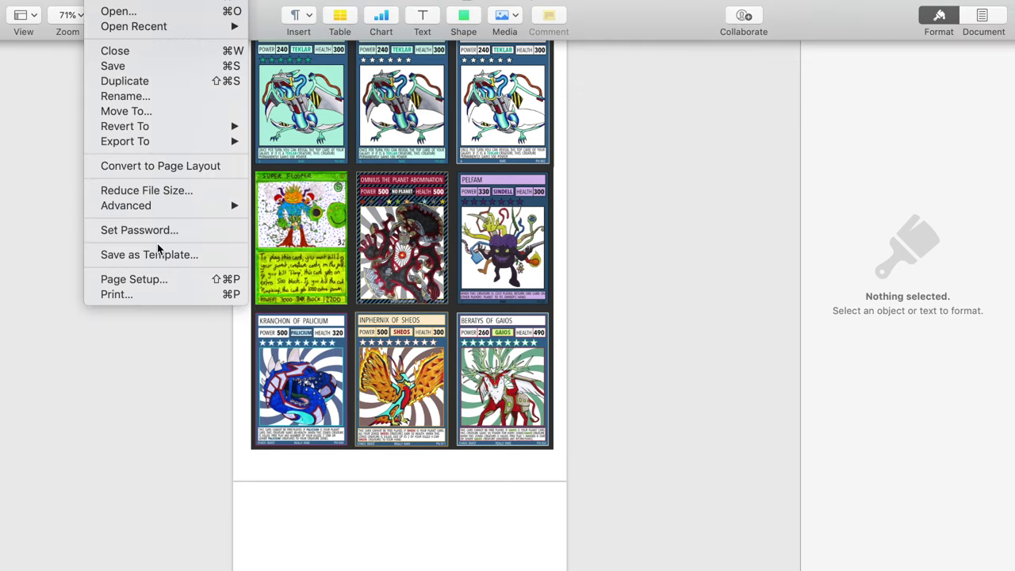
left_click(142, 295)
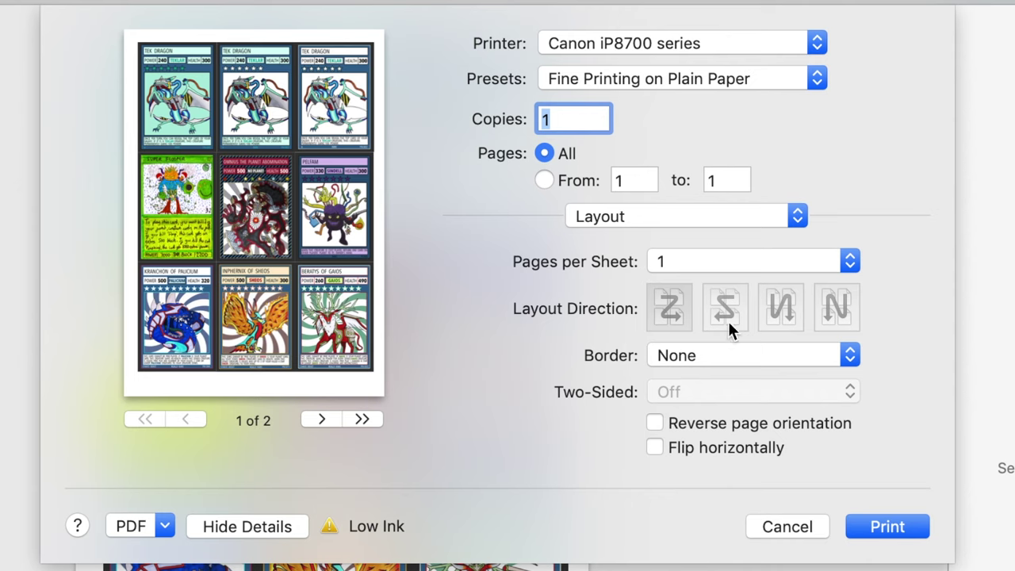
left_click(546, 180)
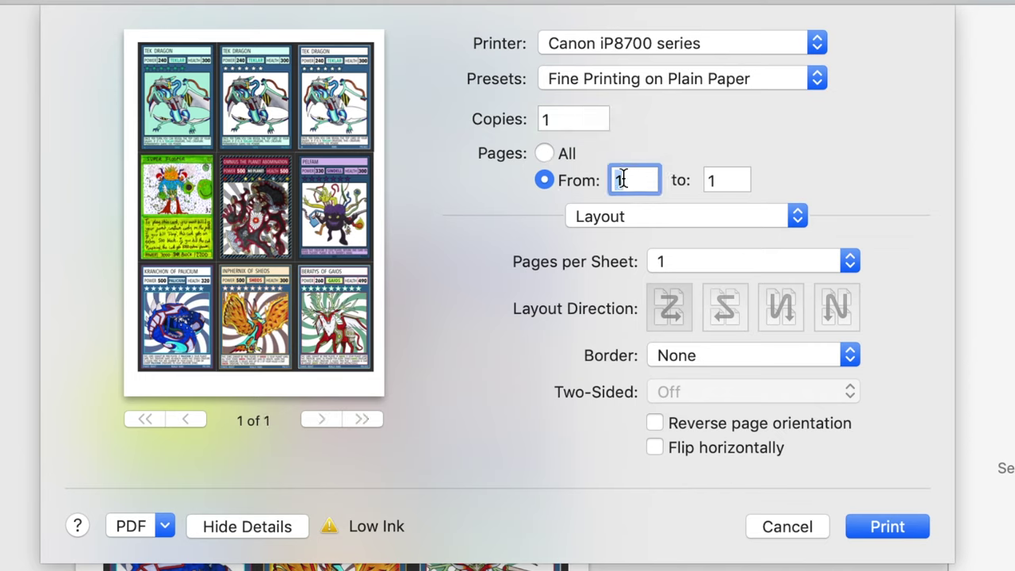
left_click(674, 83)
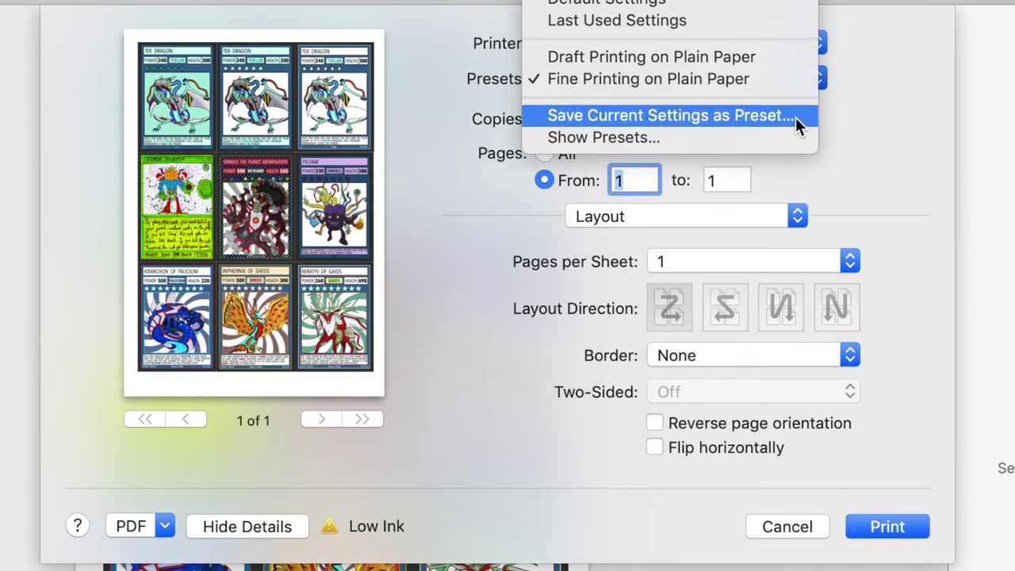
left_click(856, 135)
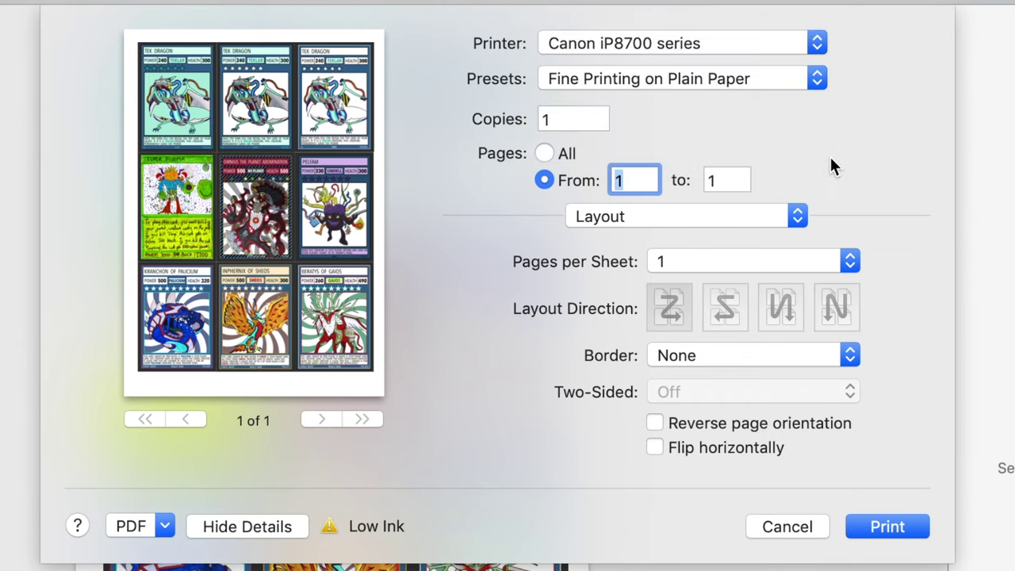
left_click(857, 517)
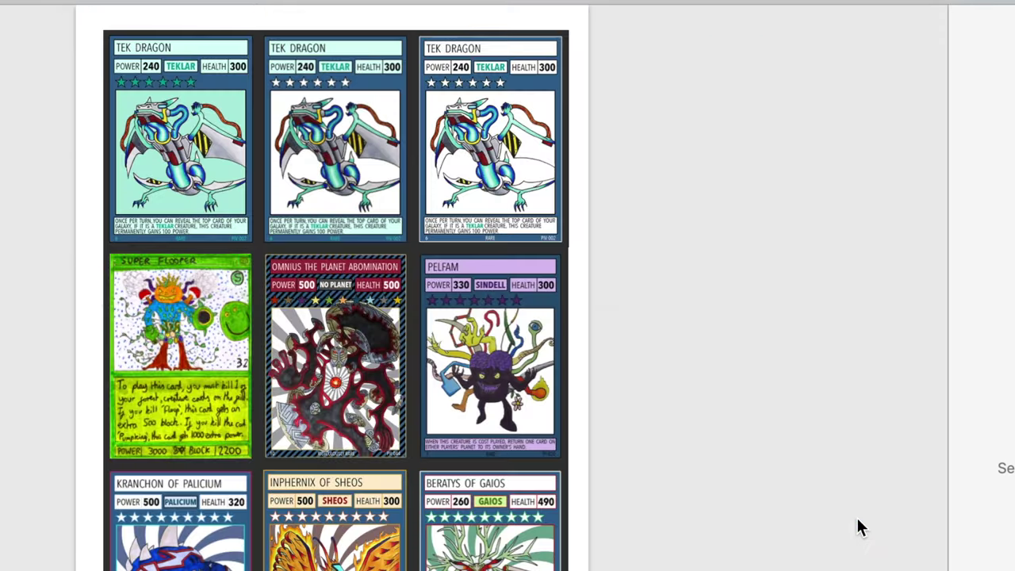